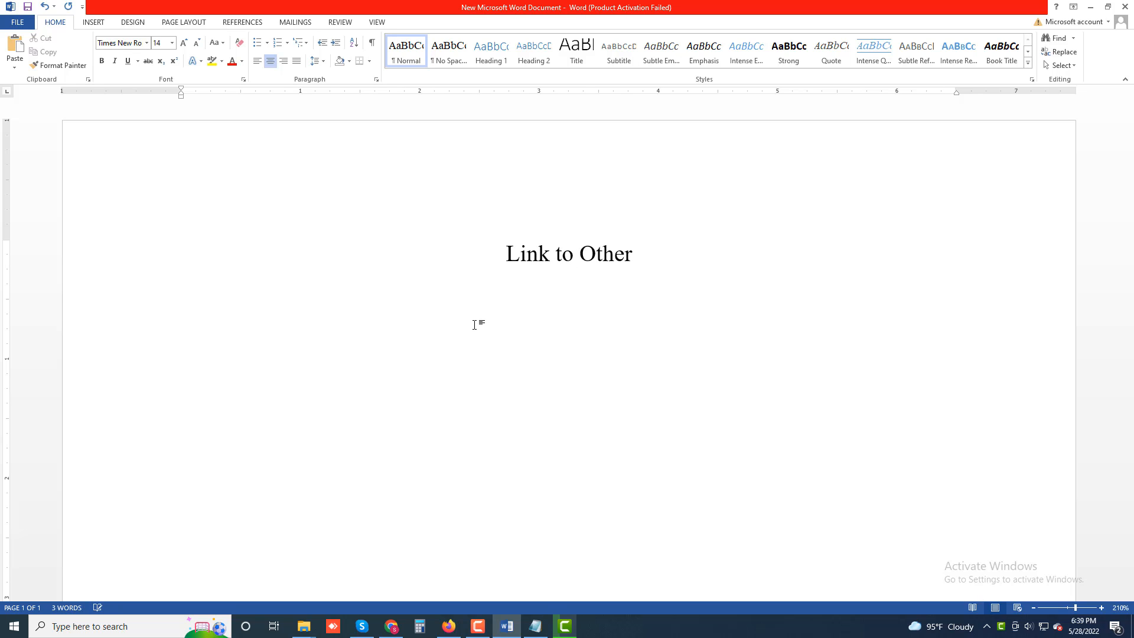
# Complete the centered title as "Link to Other Notes/Sections in OneNote" and start a new line below it
pyautogui.write('Notes/')
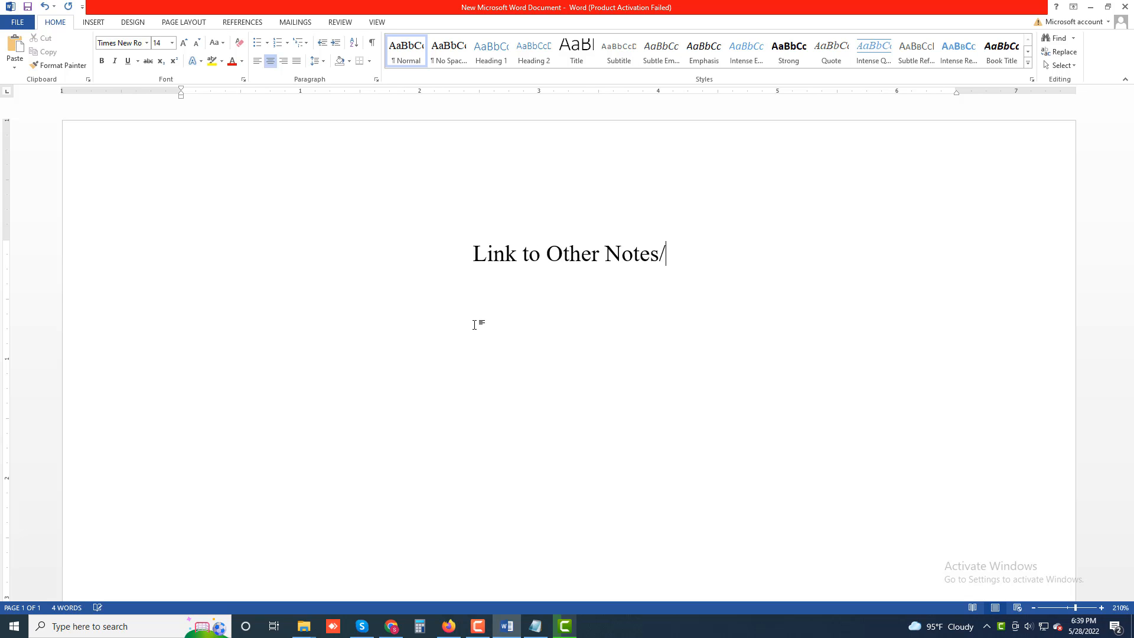
pyautogui.write('Section')
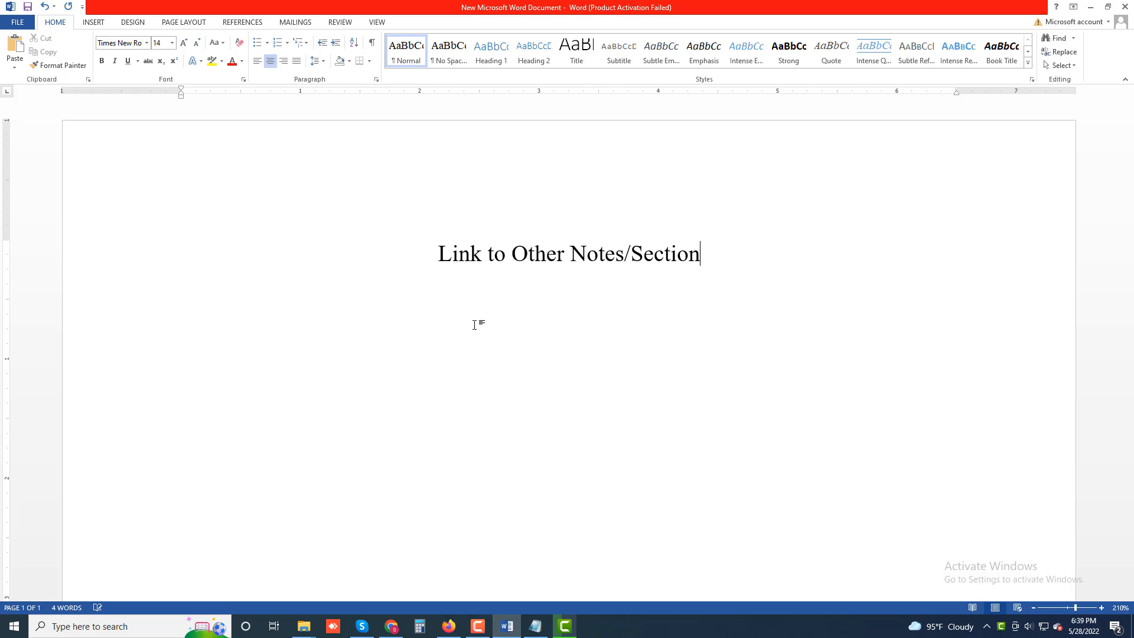
pyautogui.write('s in ON')
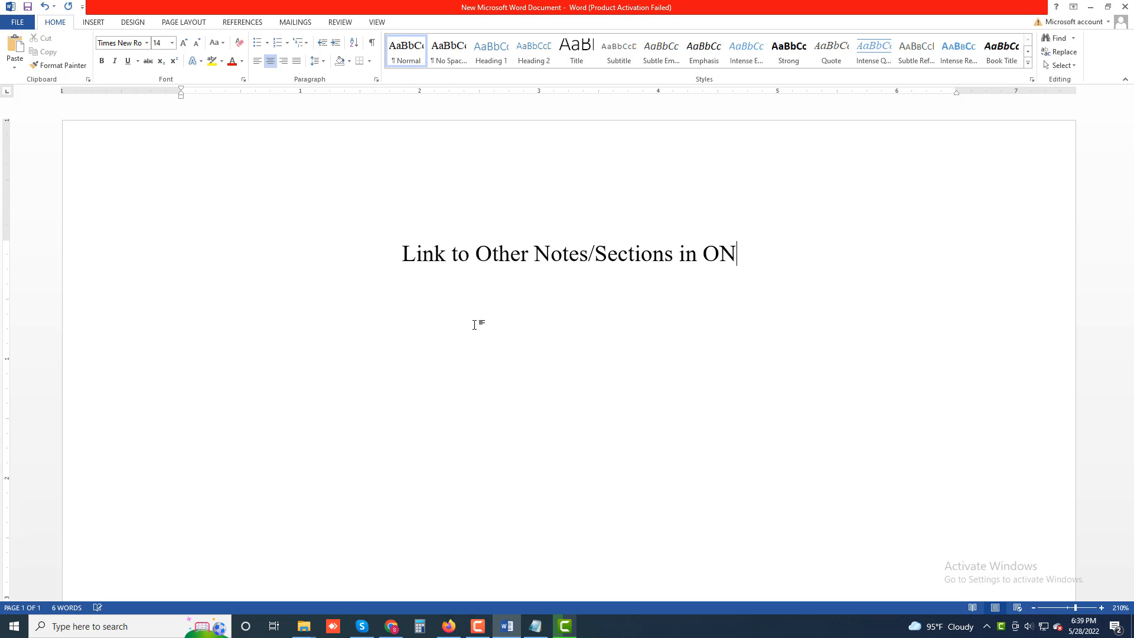
pyautogui.press('BackSpace')
pyautogui.write('ne')
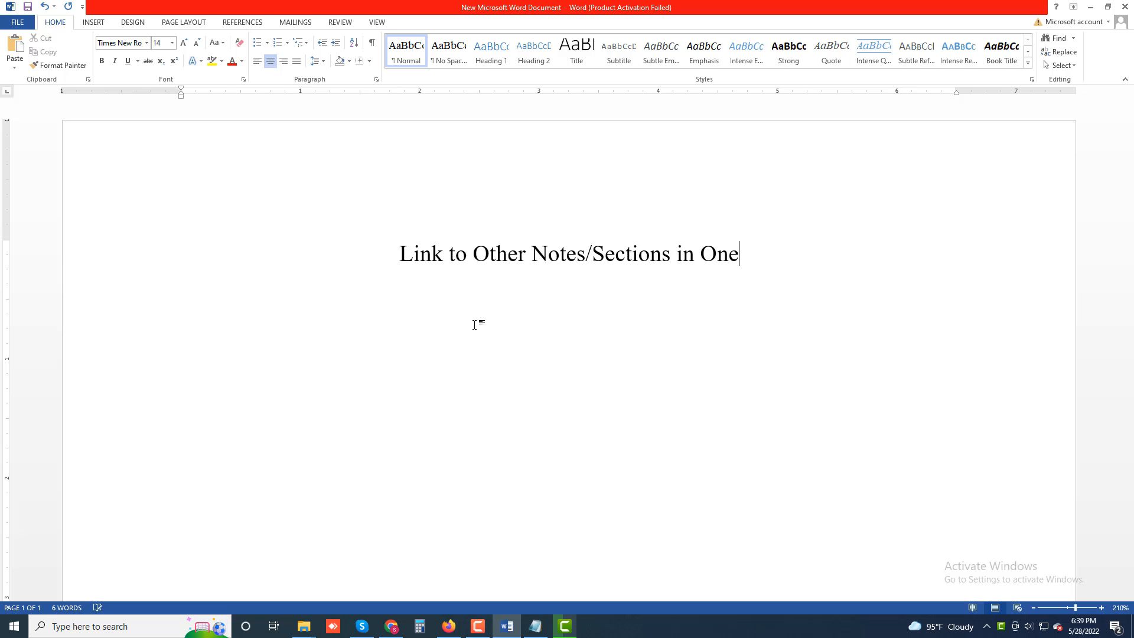
pyautogui.write('Note')
pyautogui.press('Return')
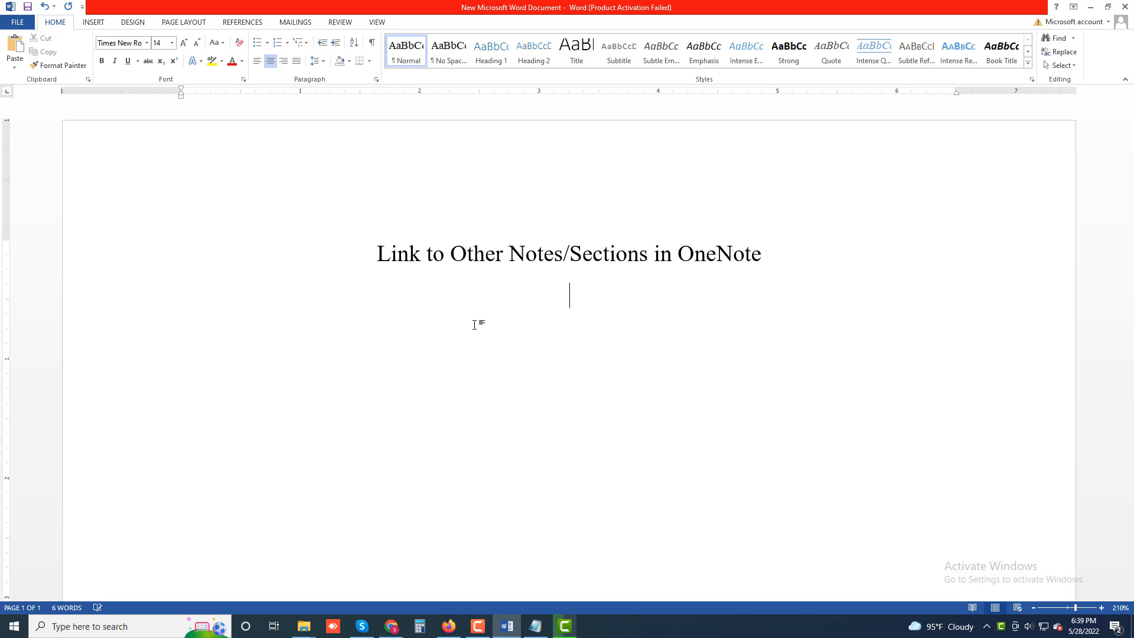
# Justify the new paragraph and write "To make finding relevant content easier, you can add links to other notes and sections in your OneNote notes."
pyautogui.hotkey('ctrl', 'j')
pyautogui.write('To make finding')
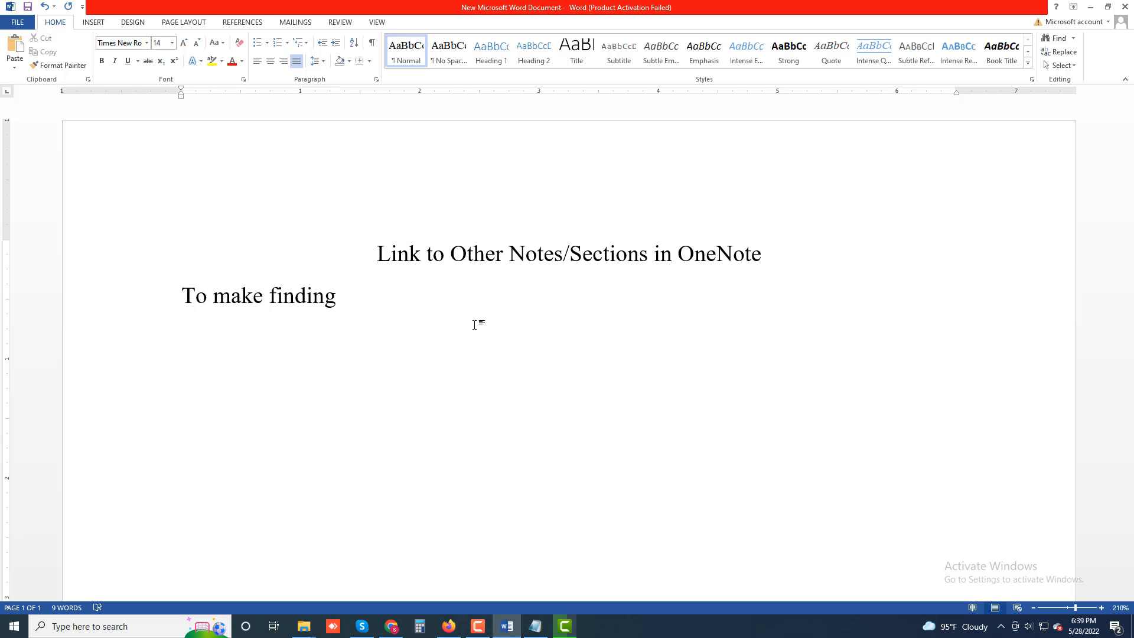
pyautogui.write(' relevant con')
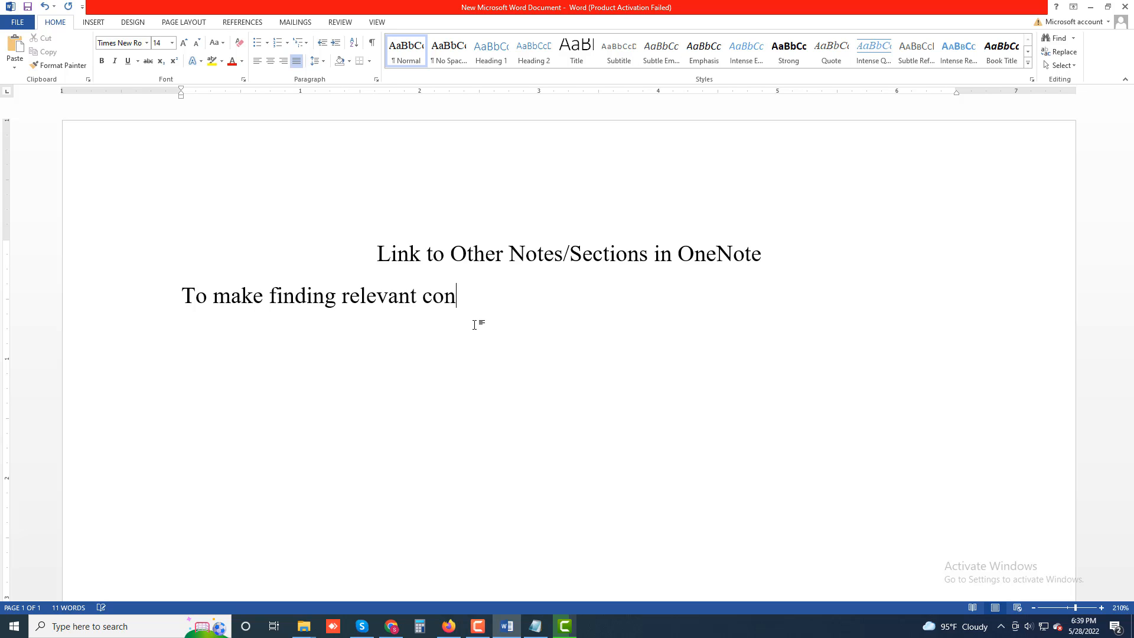
pyautogui.write('tent easier')
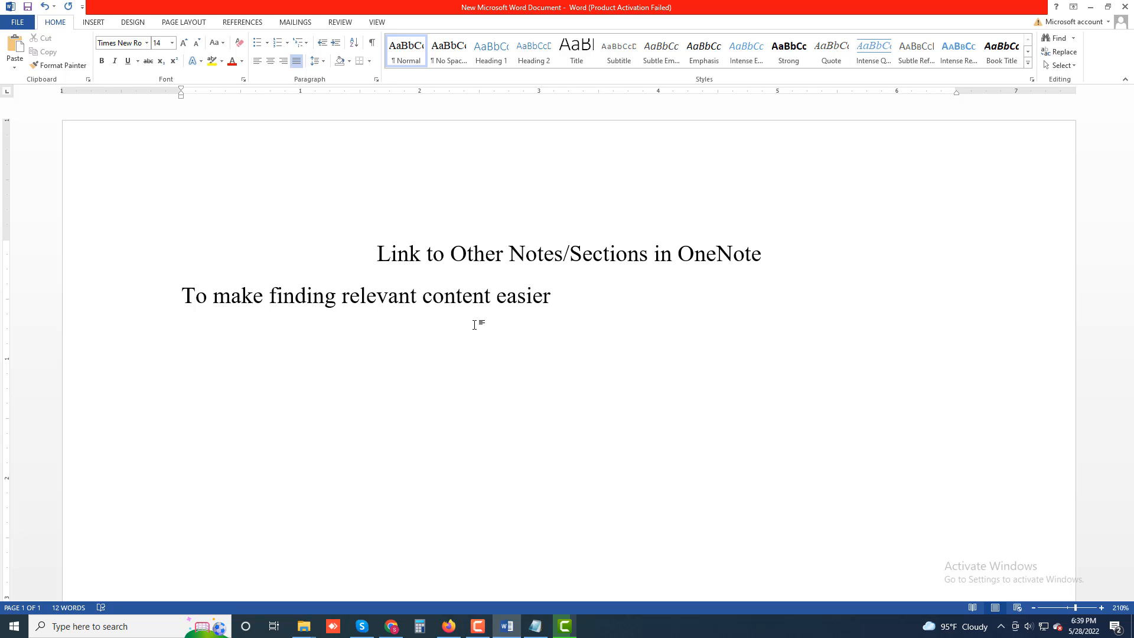
pyautogui.write(', you can add l')
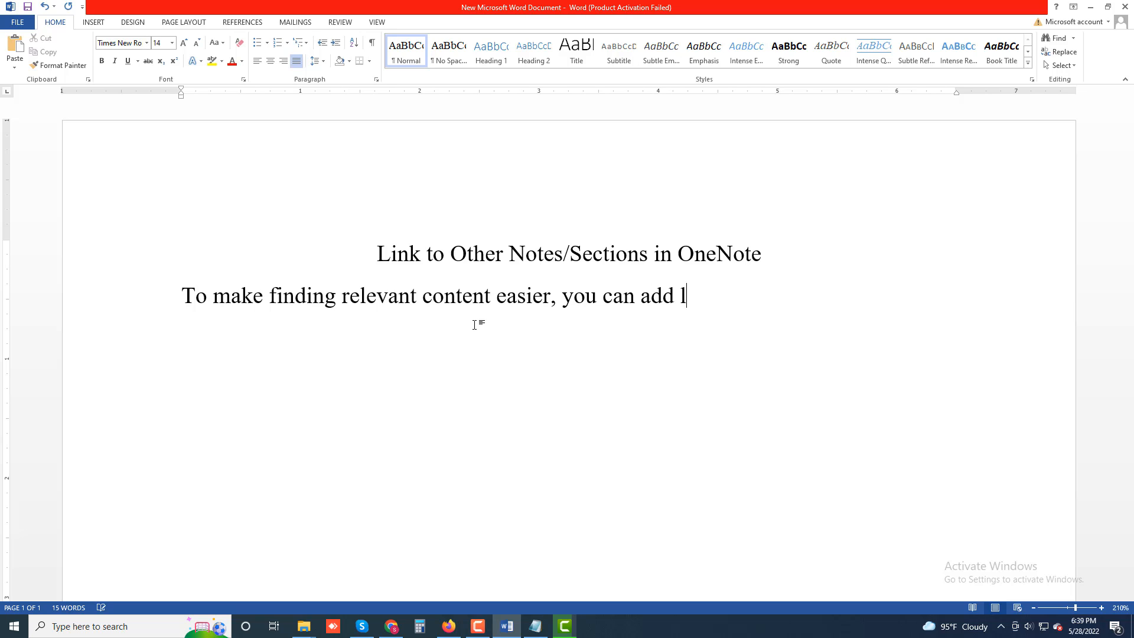
pyautogui.write('inks to other ')
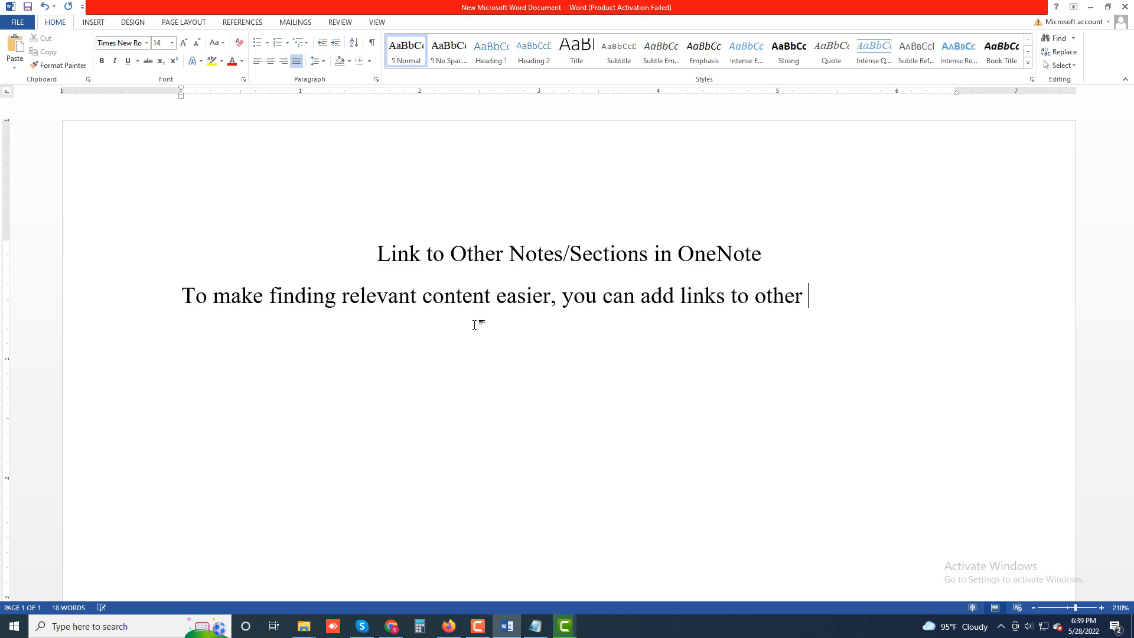
pyautogui.write('notes and secti')
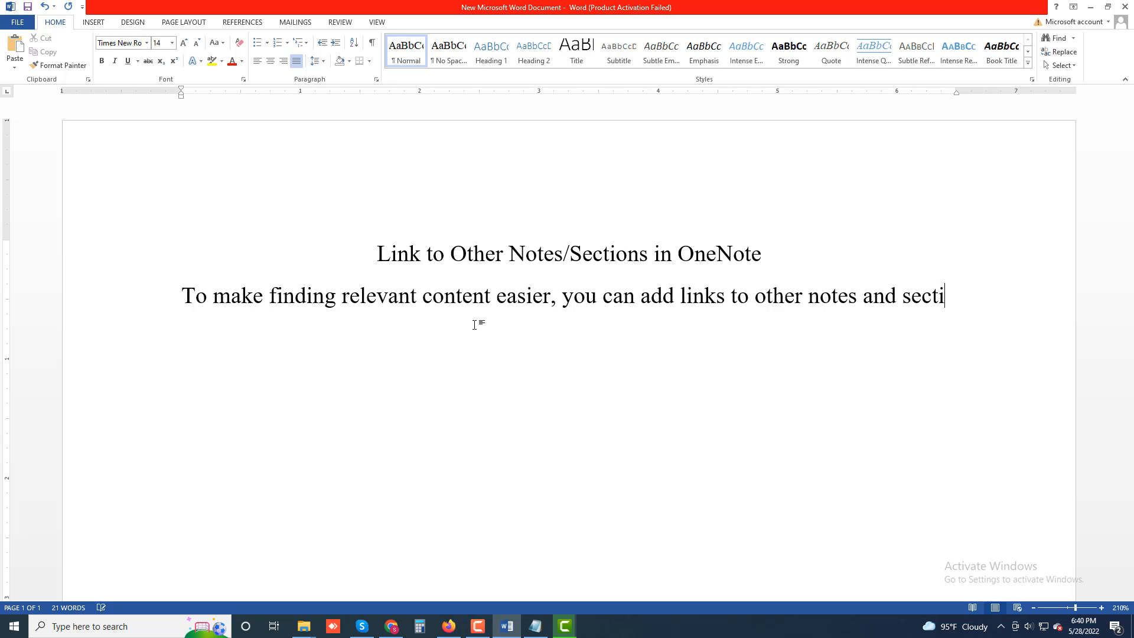
pyautogui.write('ons')
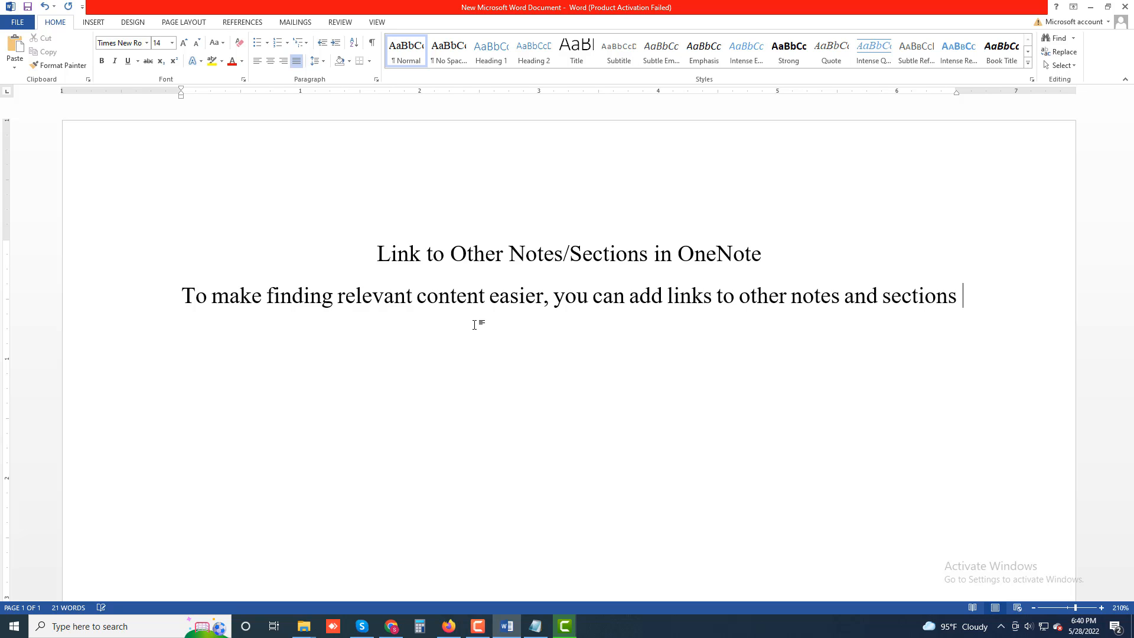
pyautogui.write(' in your')
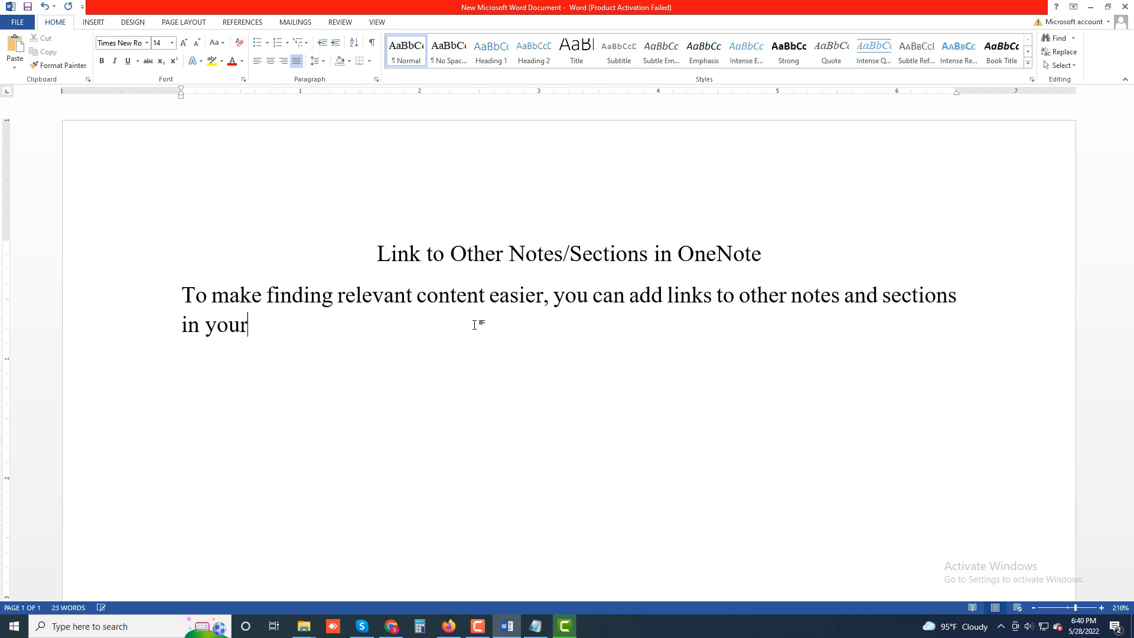
pyautogui.write(' OneNo')
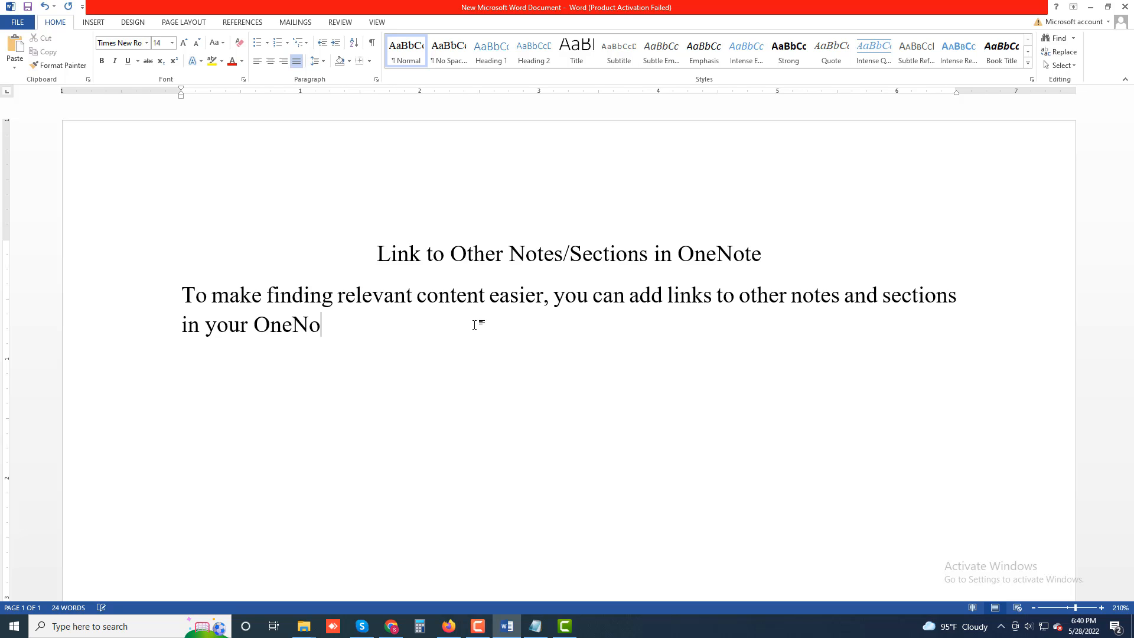
pyautogui.write('te notes. E')
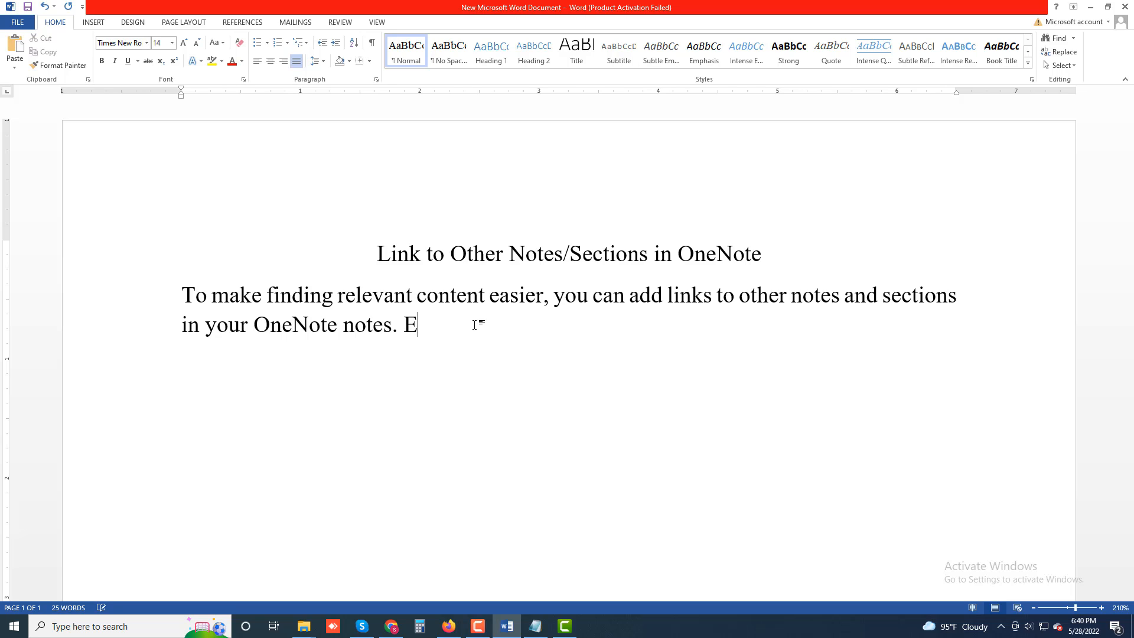
# Continue the paragraph with "When someone clicks a link in your note, OneNote will take them to that note"
pyautogui.press('BackSpace')
pyautogui.write('When somo')
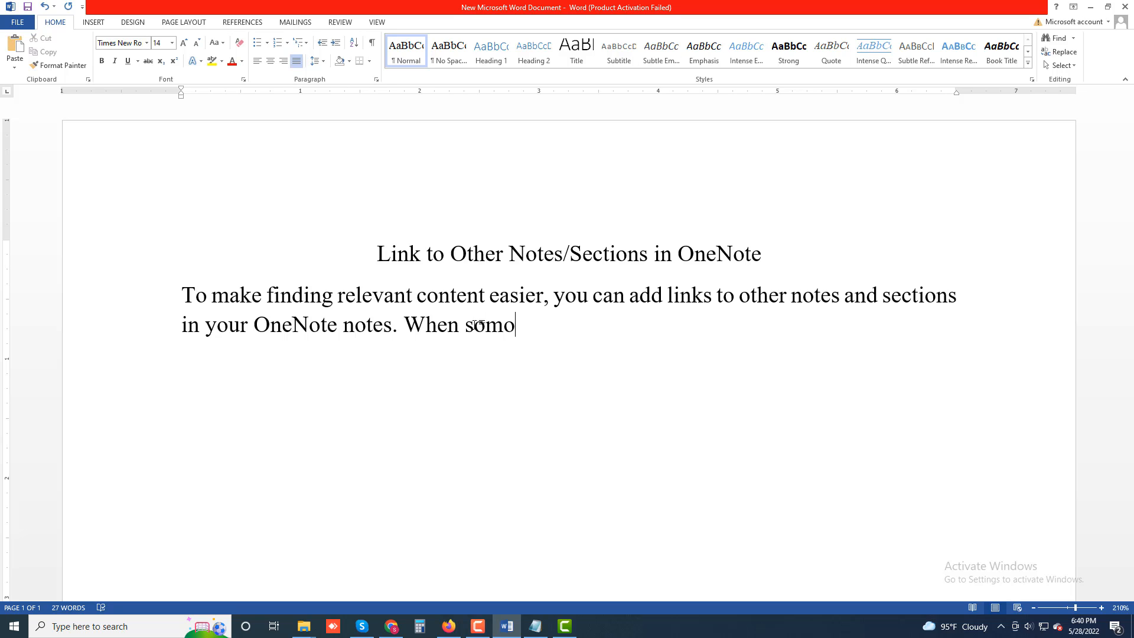
pyautogui.press('BackSpace')
pyautogui.write('eone')
pyautogui.write('clicks a link')
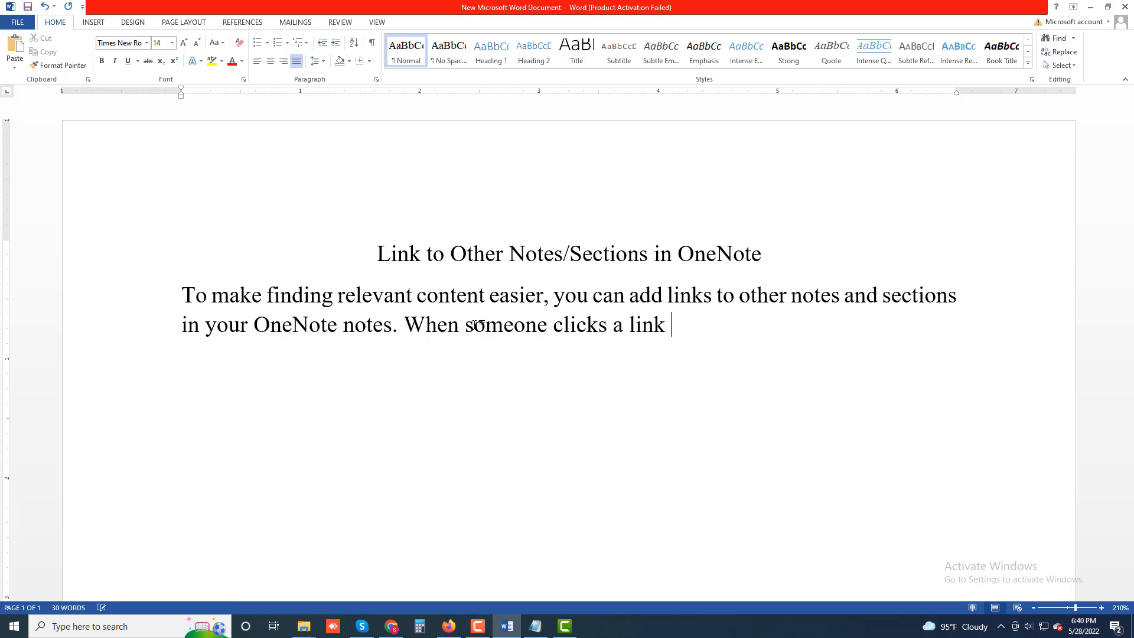
pyautogui.write(' in your note')
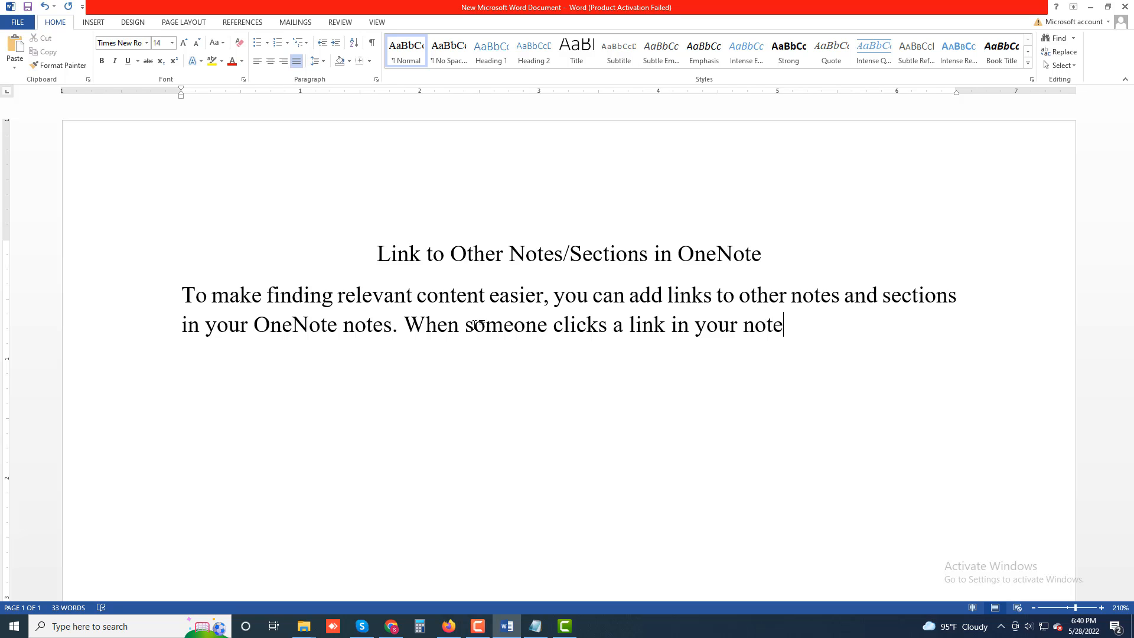
pyautogui.write(', OneNote')
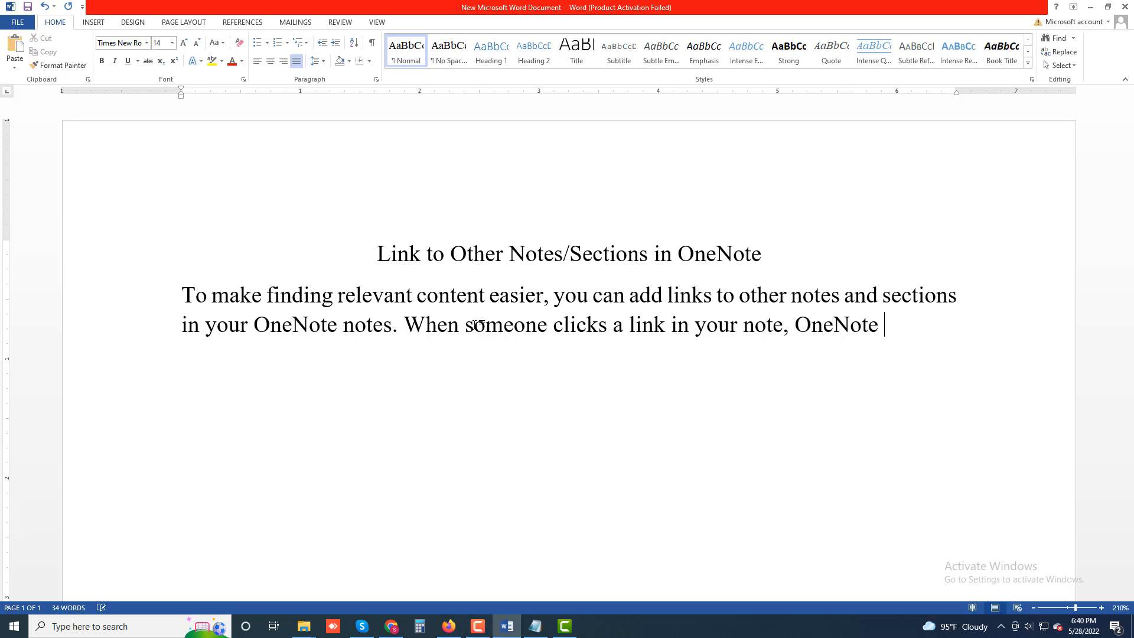
pyautogui.write(' will tak')
pyautogui.write('e th')
pyautogui.write('em')
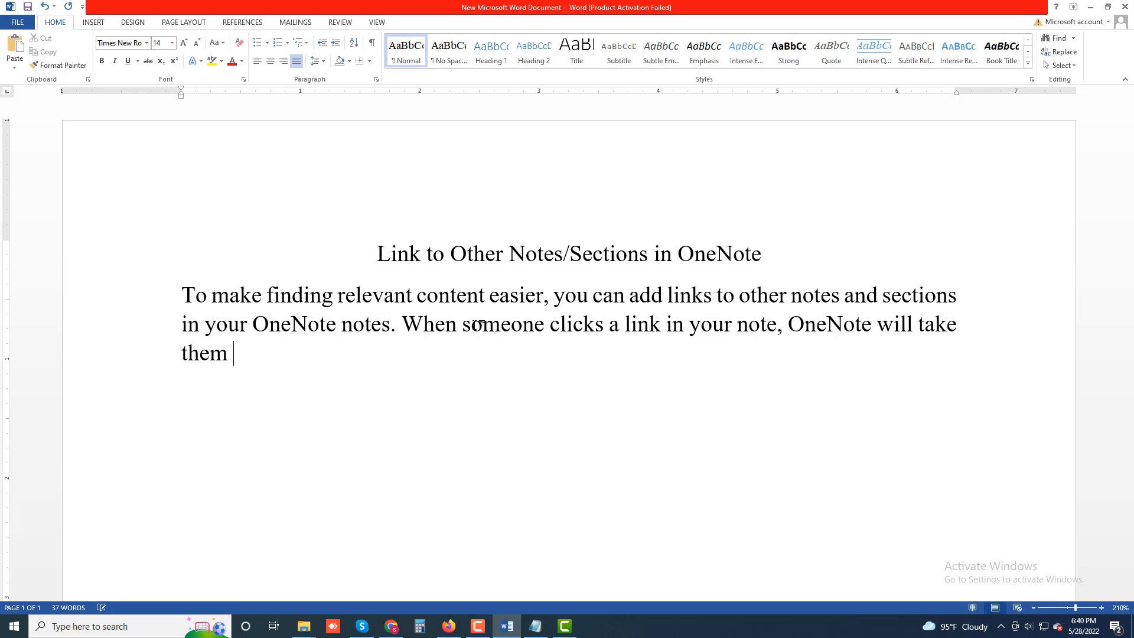
pyautogui.write(' to that note')
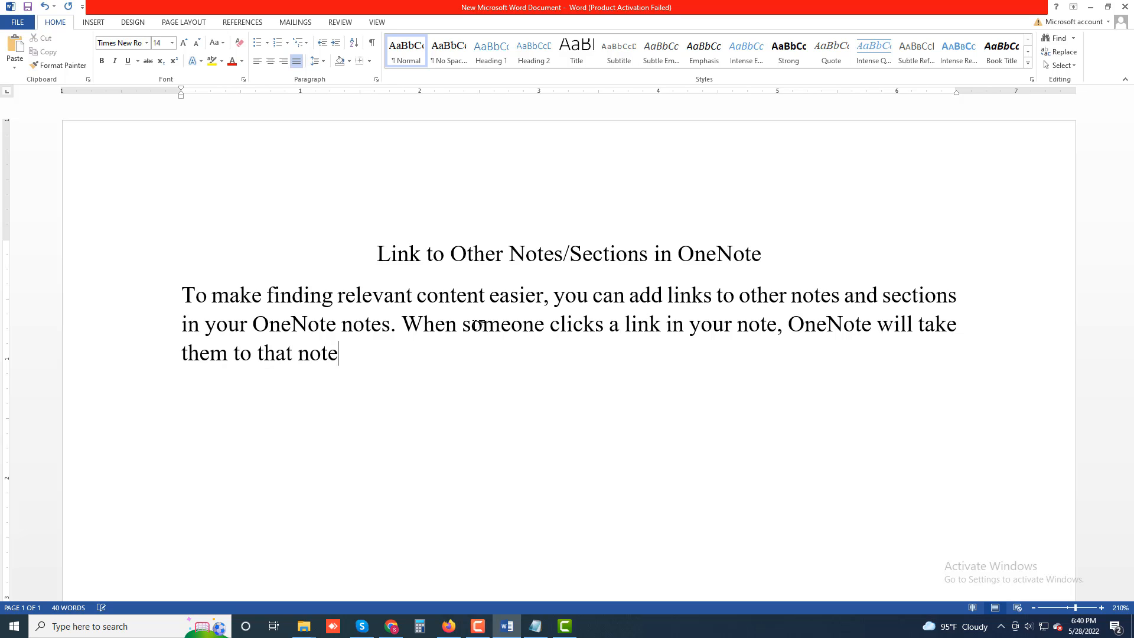
# End the sentence and add "To add an internal link in your notes, right-click the text you want to add a link"
pyautogui.write('. To add a')
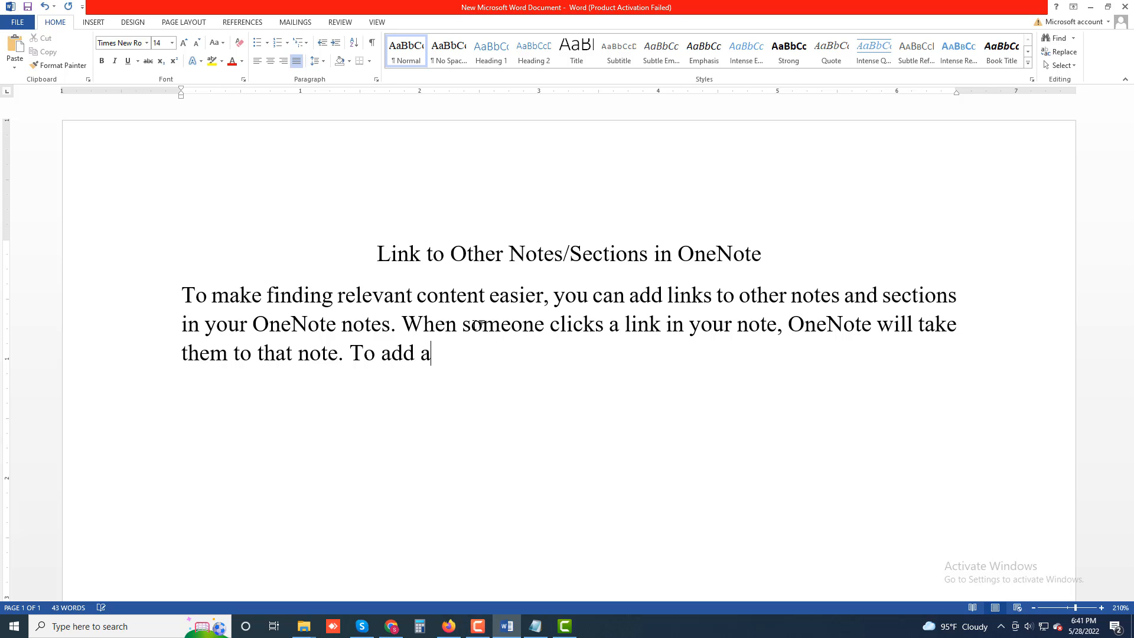
pyautogui.write('n internal link')
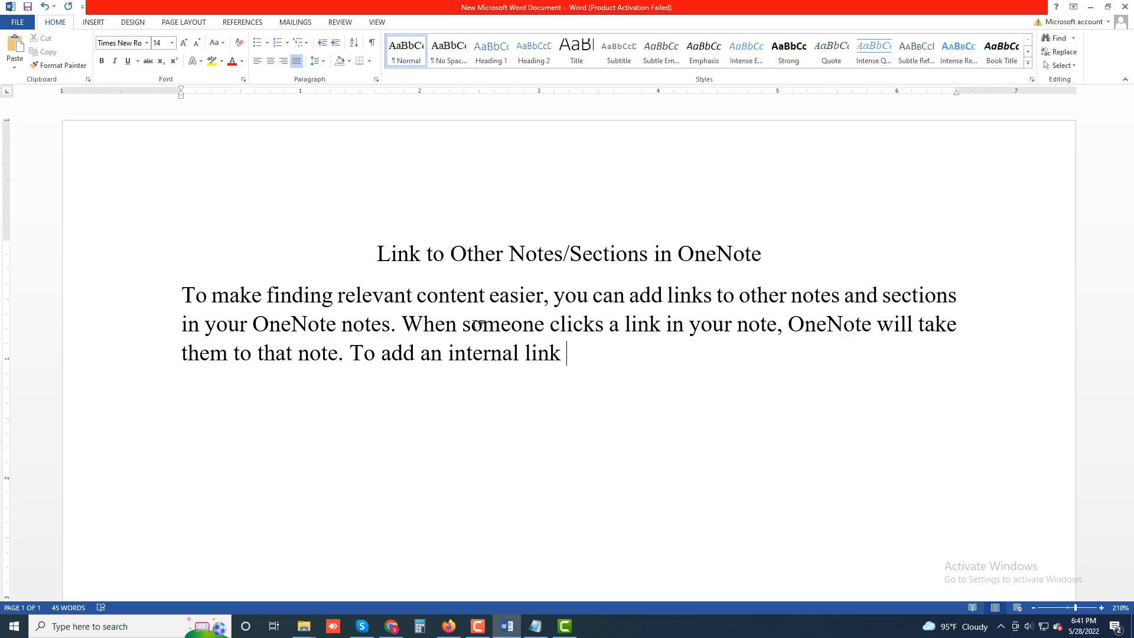
pyautogui.write(' in your notes')
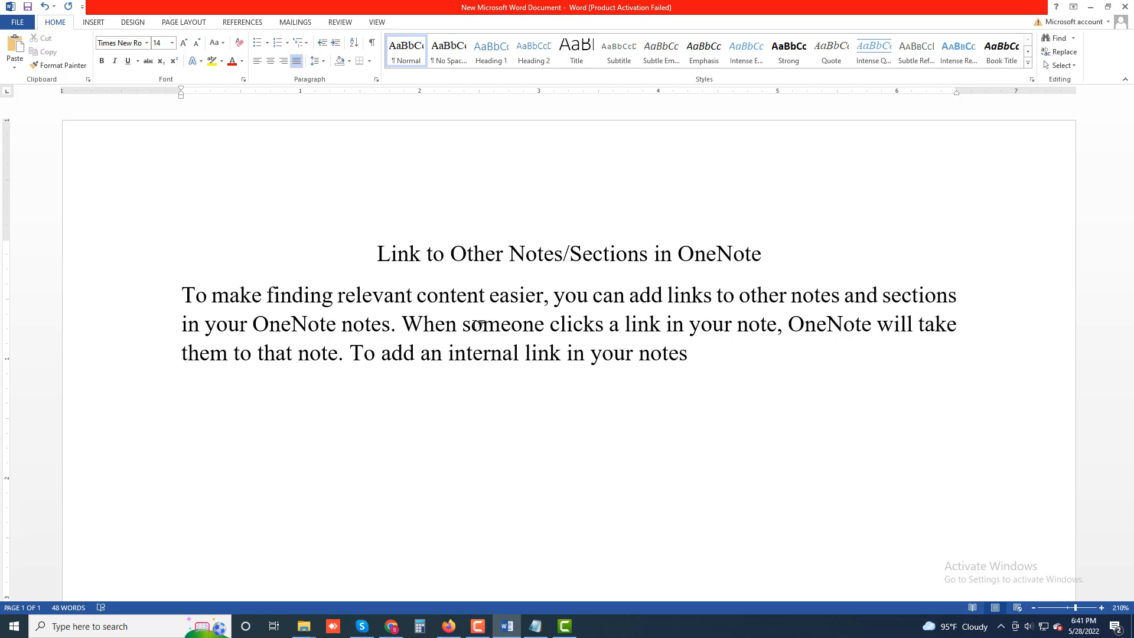
pyautogui.write(', right-click')
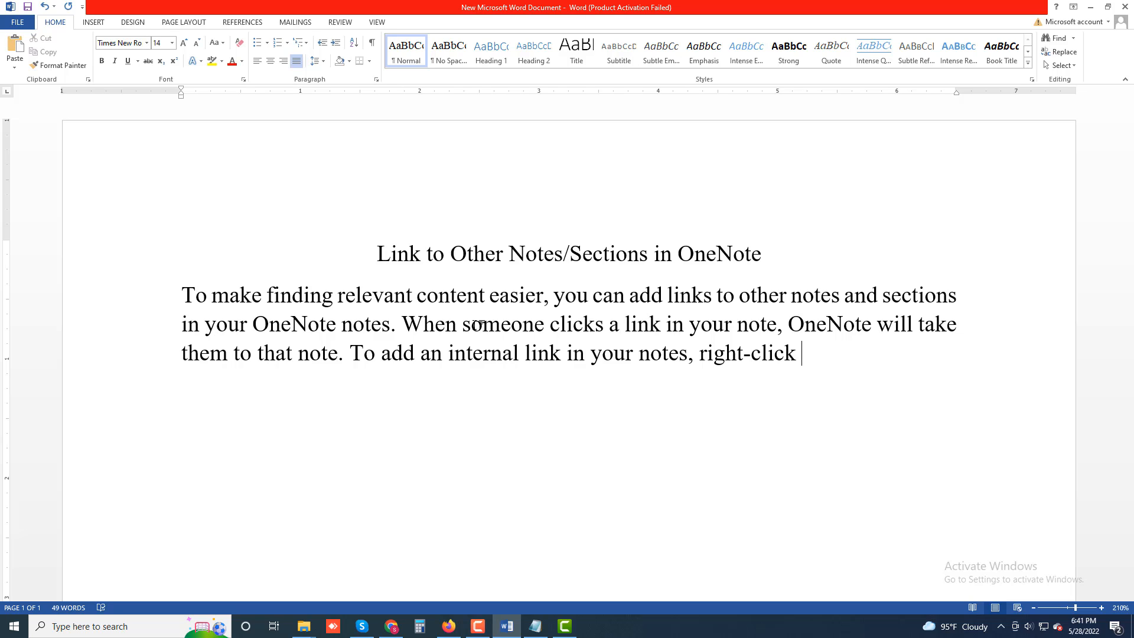
pyautogui.write('the text yo')
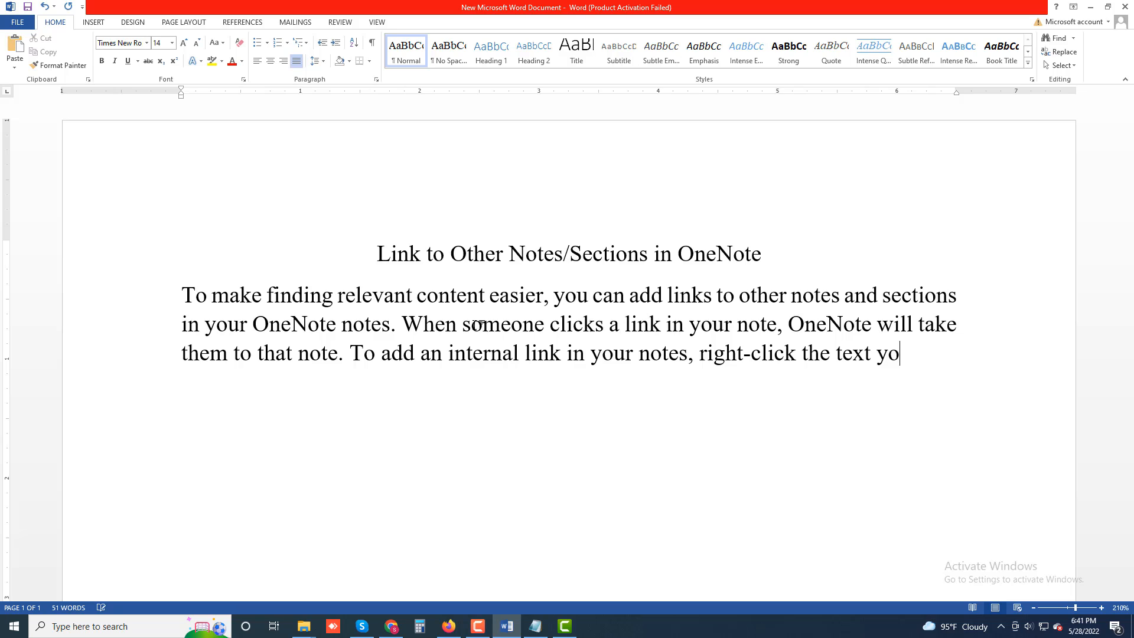
pyautogui.write('u want')
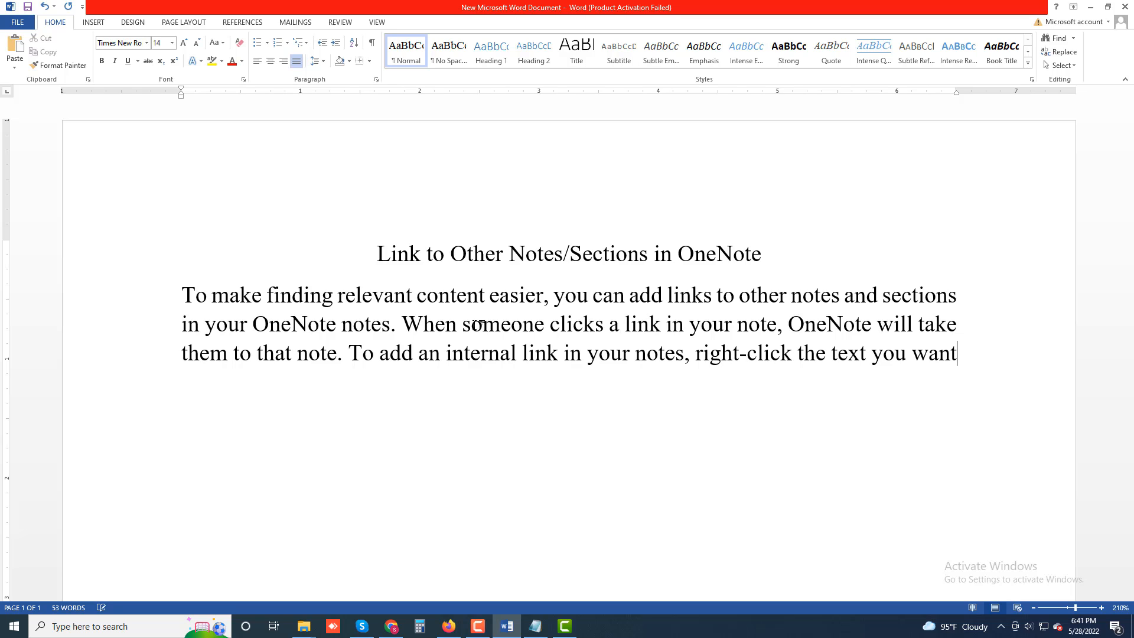
pyautogui.write(' to a')
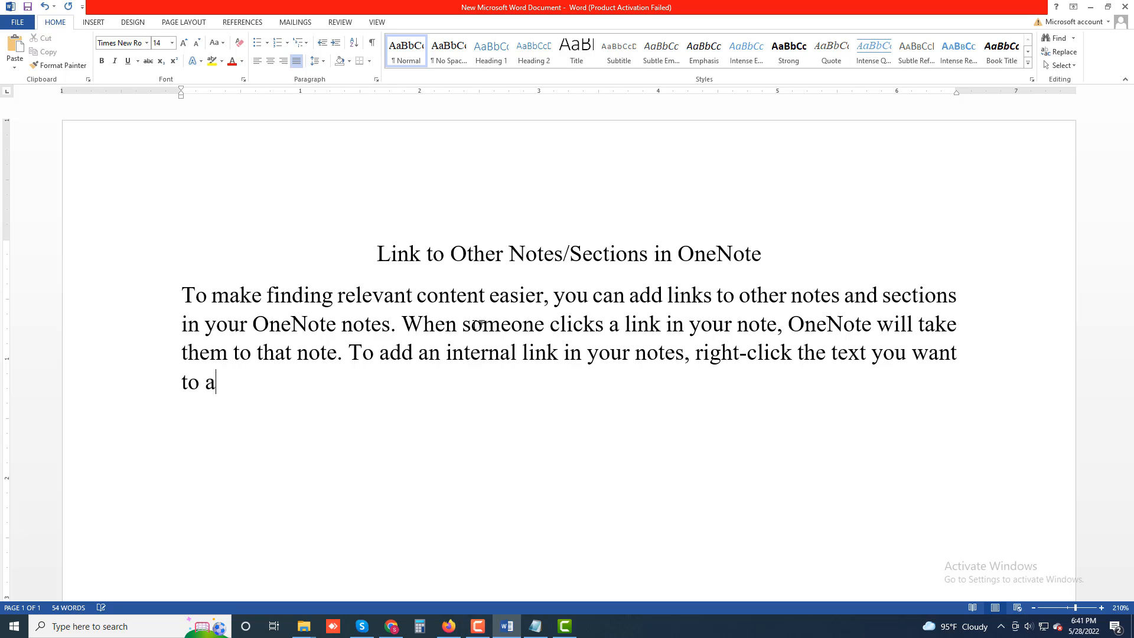
pyautogui.write('dd a link')
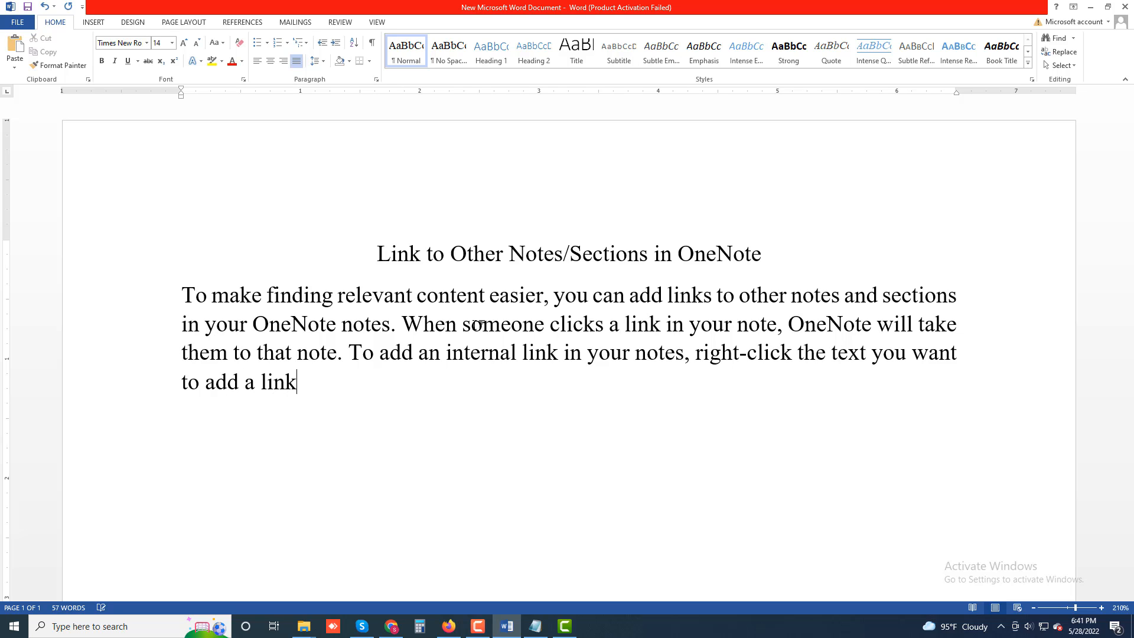
# Finish the internal link sentence with "to and choose Link from the menu that opens."
pyautogui.write(' to and ch')
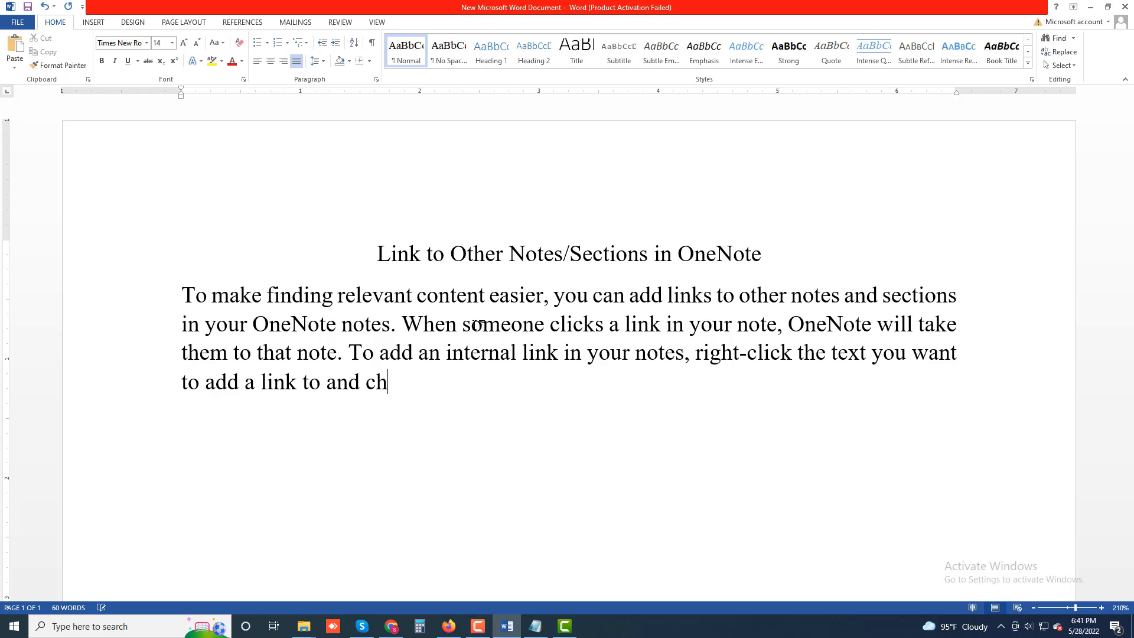
pyautogui.write('oose Link')
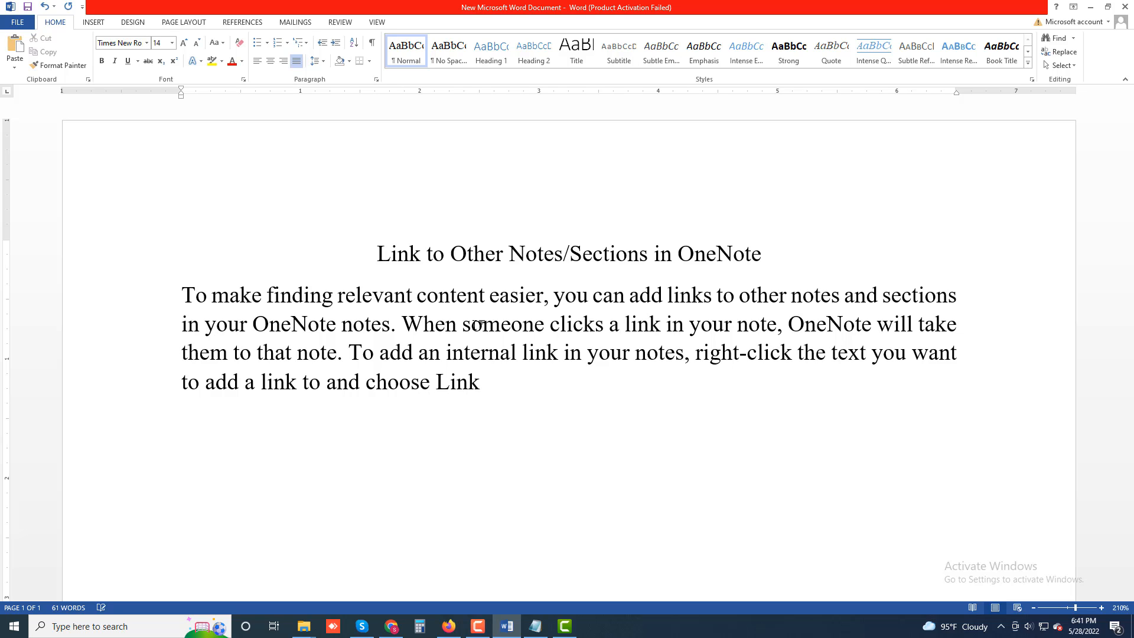
pyautogui.write(' from the')
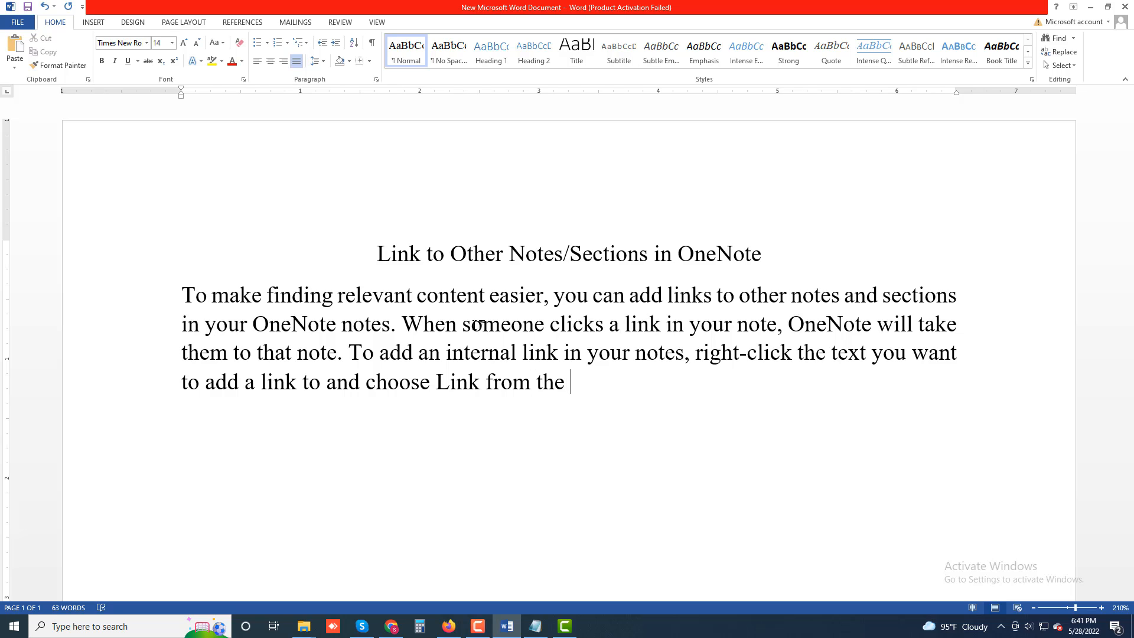
pyautogui.write(' menu that opes')
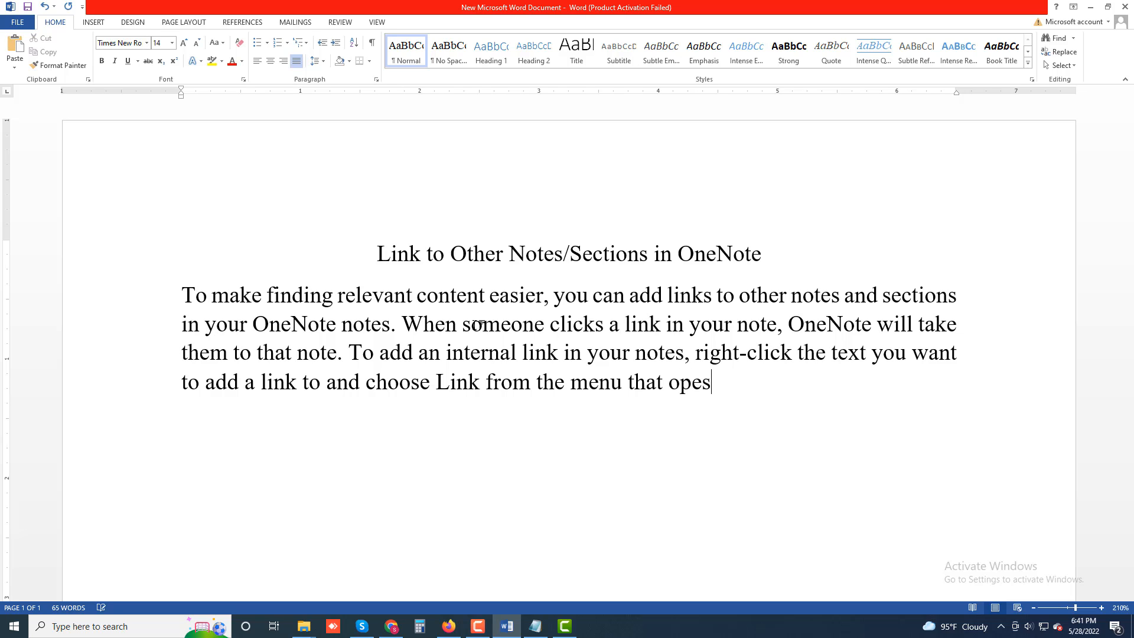
pyautogui.press('BackSpace')
pyautogui.write('ns. ')
# Start a new paragraph reading "Select the item you'd like to add a link for on the Link Window. Then"
pyautogui.write('Select ')
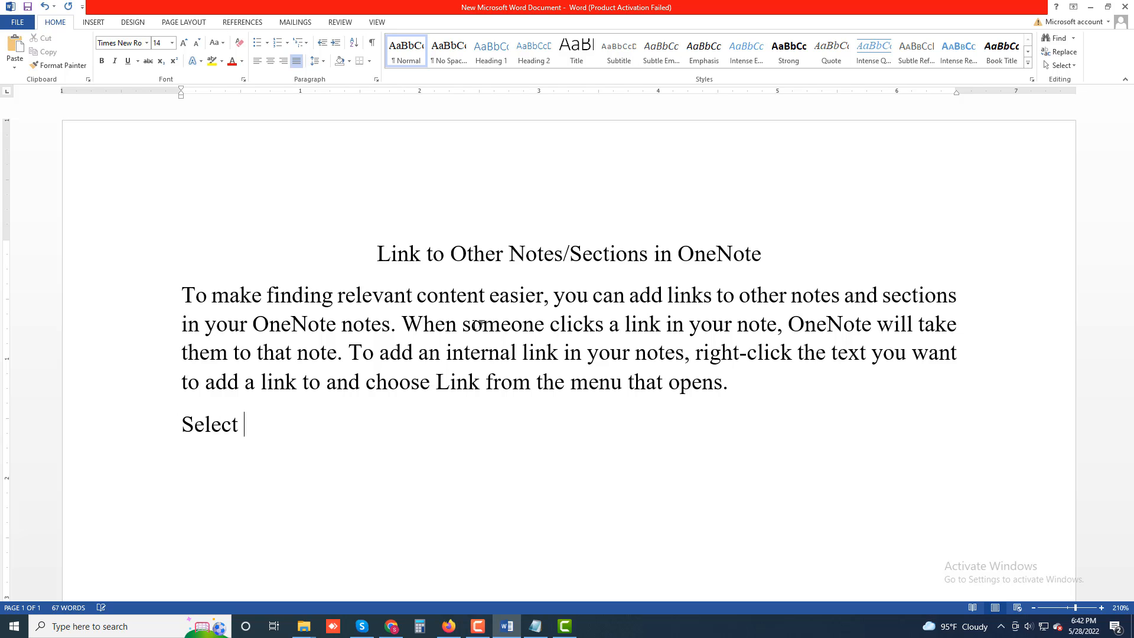
pyautogui.write('the item')
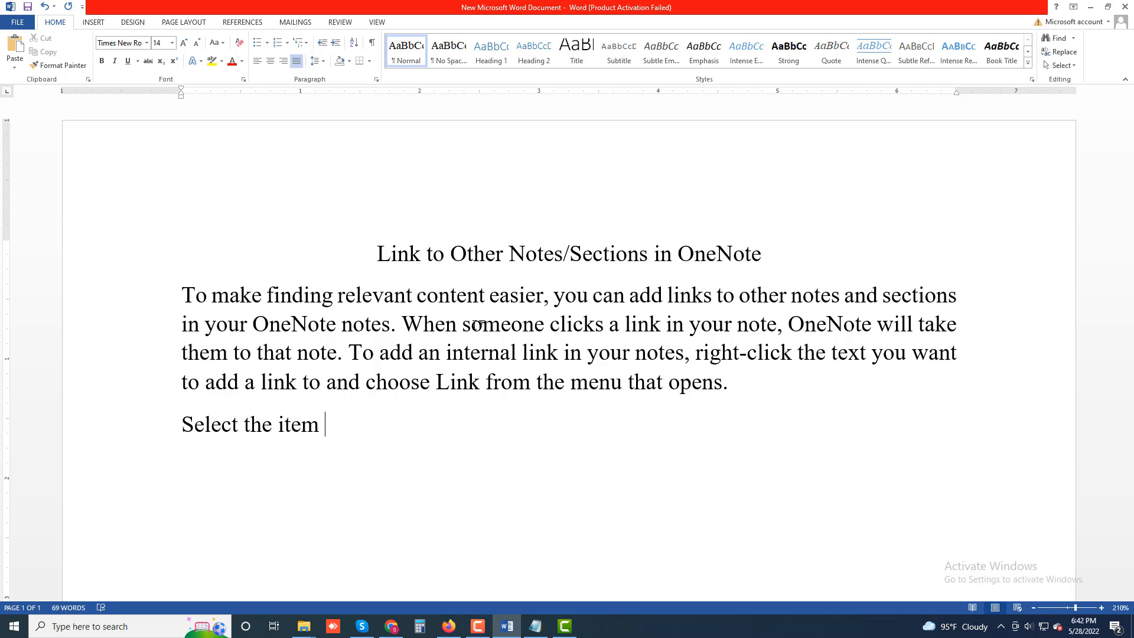
pyautogui.write(" you'd like")
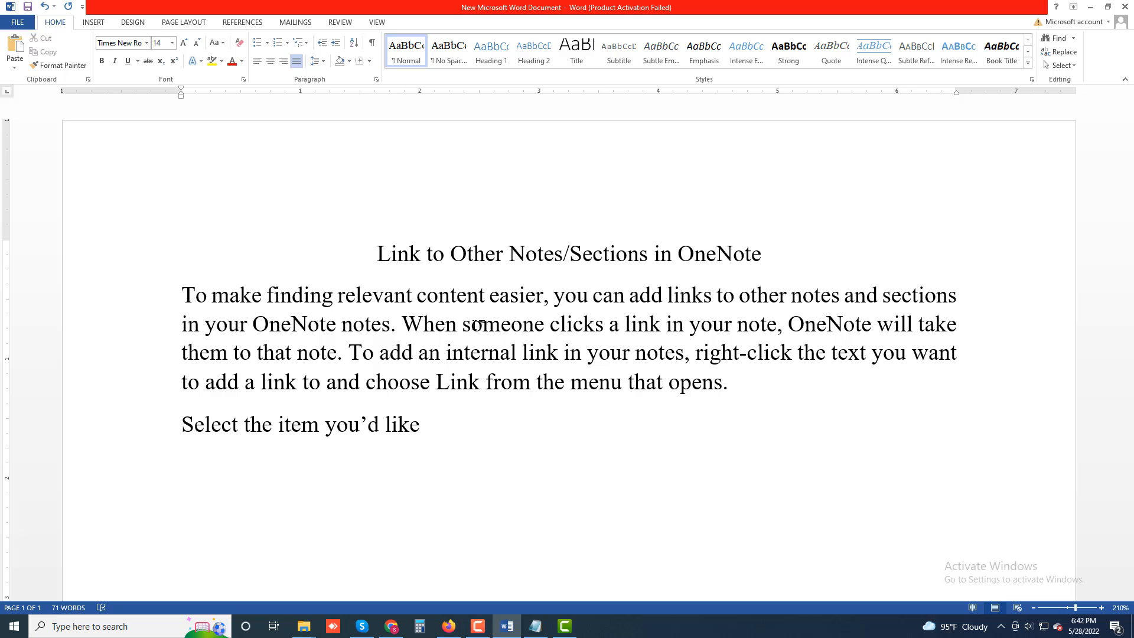
pyautogui.write(' to add a link for')
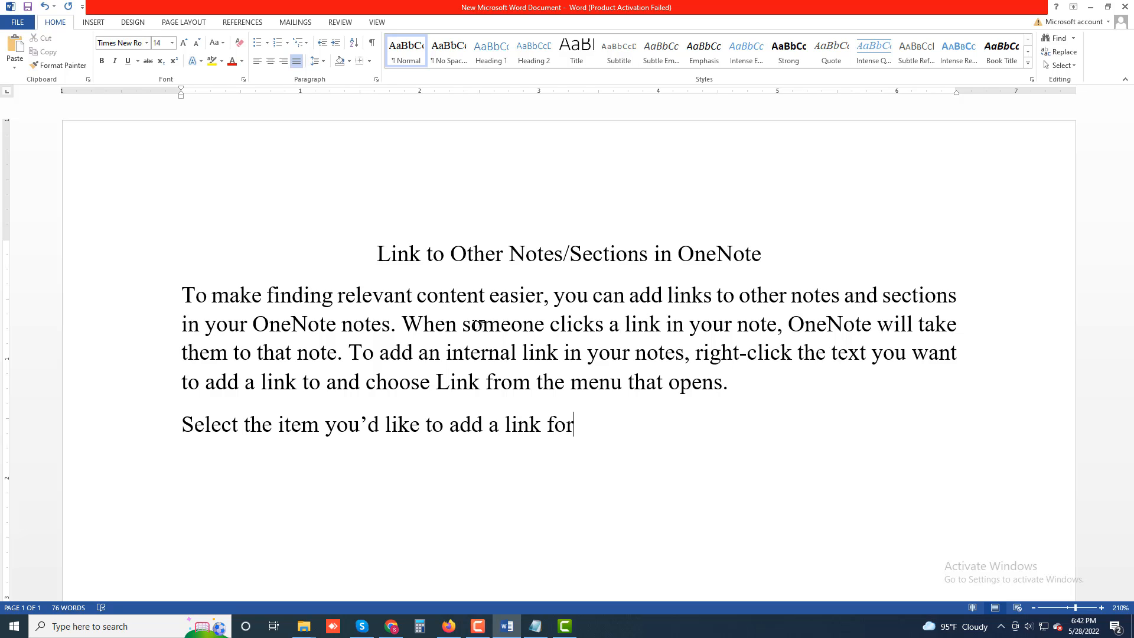
pyautogui.write(' on the Link W')
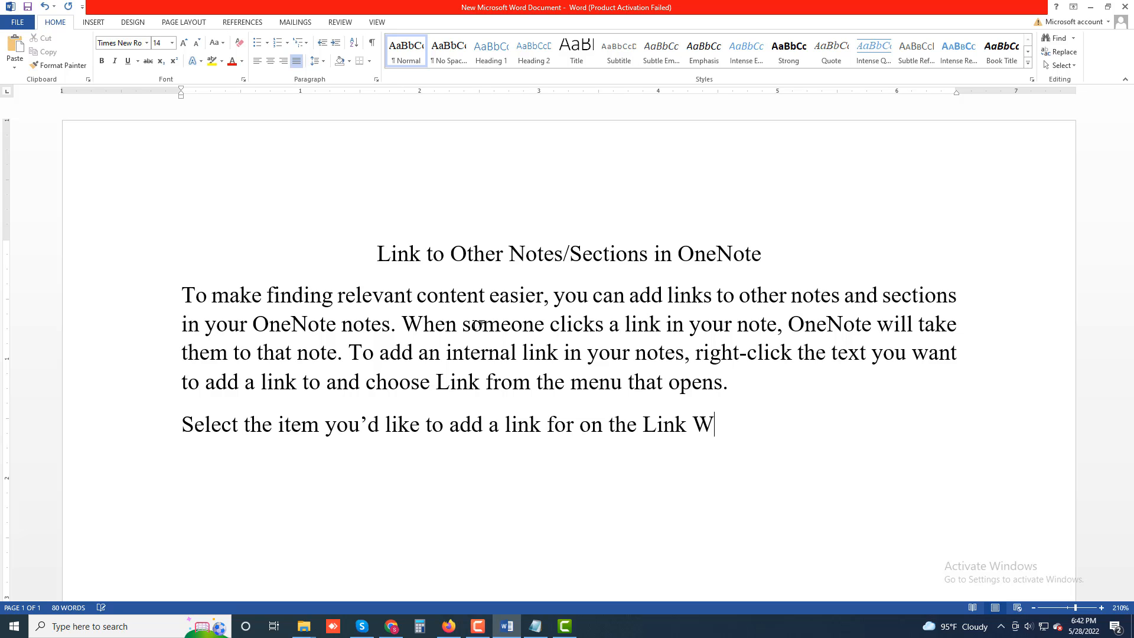
pyautogui.write('indow. Then')
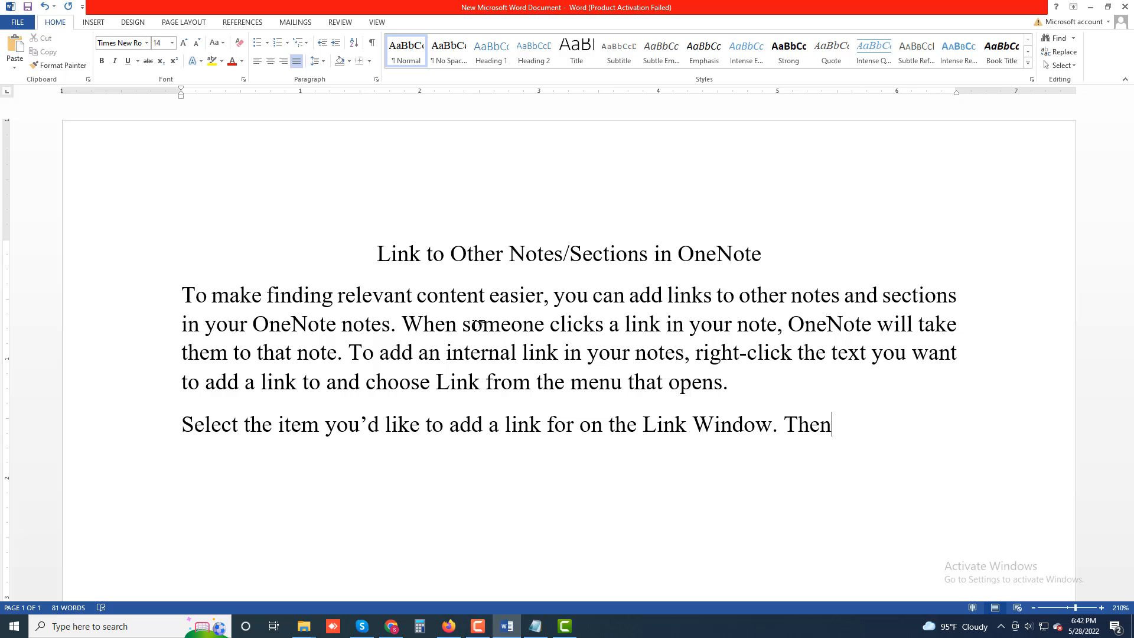
# Complete the paragraph's second sentence with ", choose OK at the bottom of the window to finish adding your link."
pyautogui.write(', choose O')
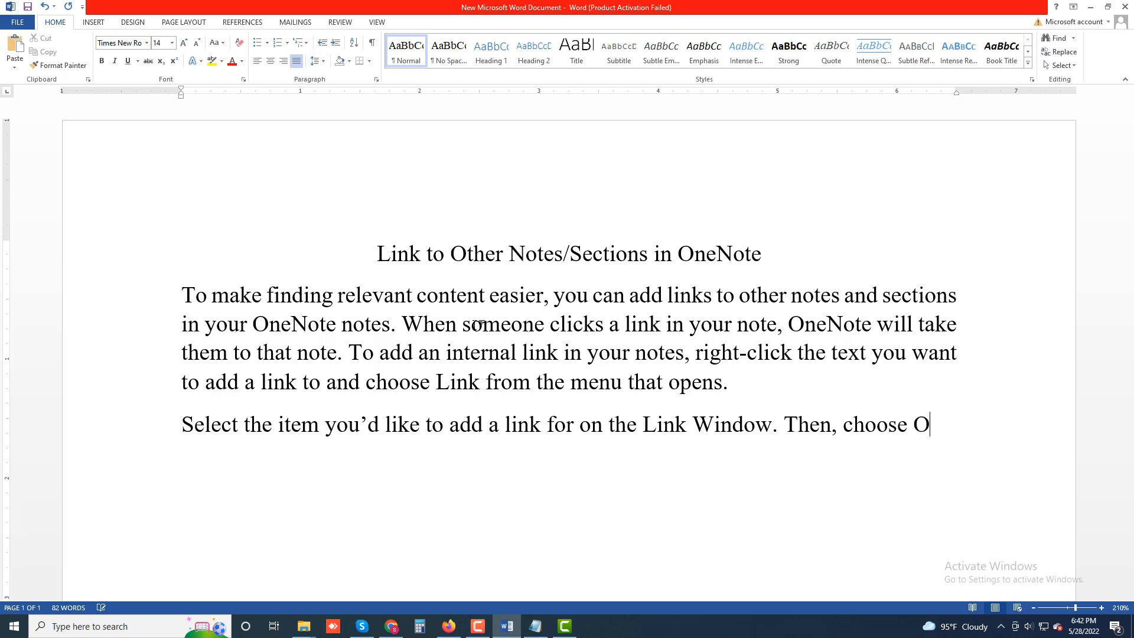
pyautogui.write('K at')
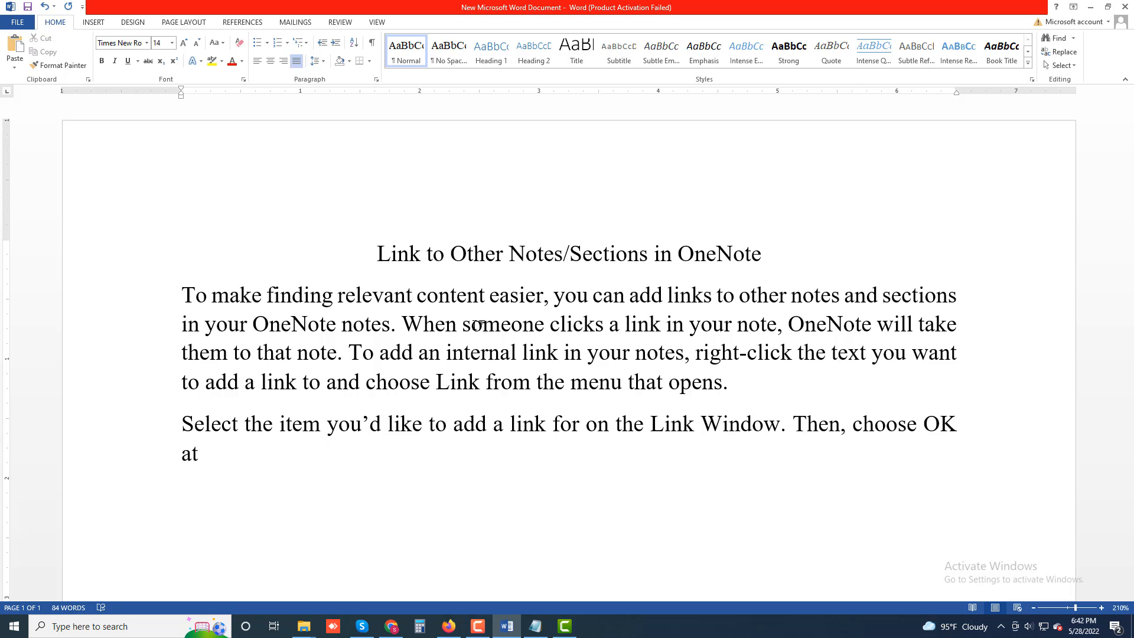
pyautogui.write(' the bottom ')
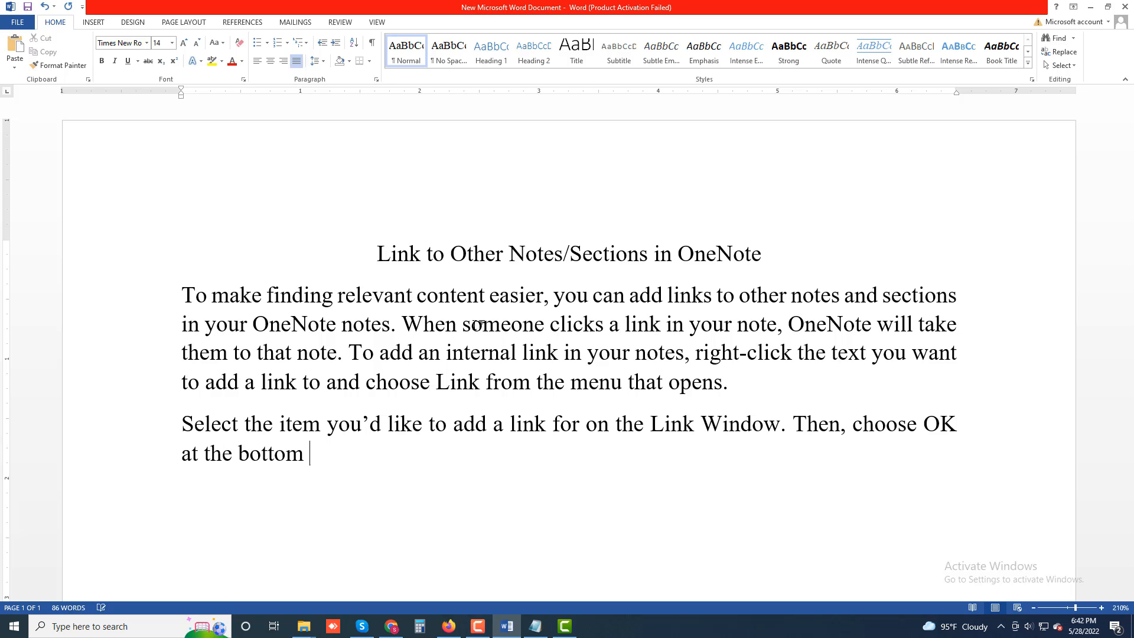
pyautogui.write('of the window')
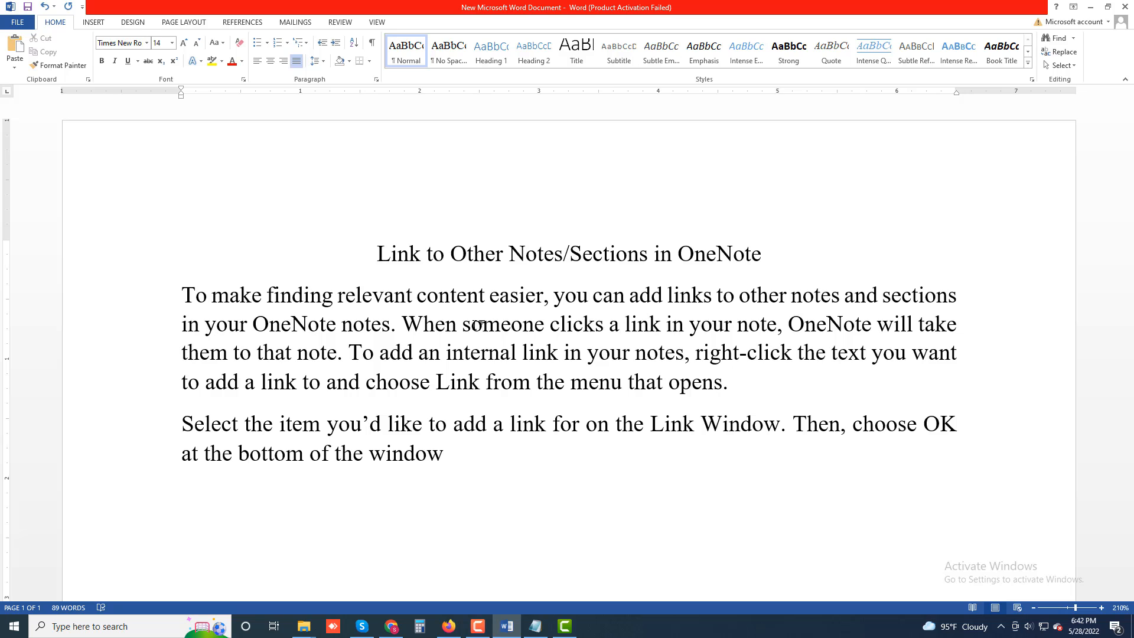
pyautogui.write(' to finish adding your link')
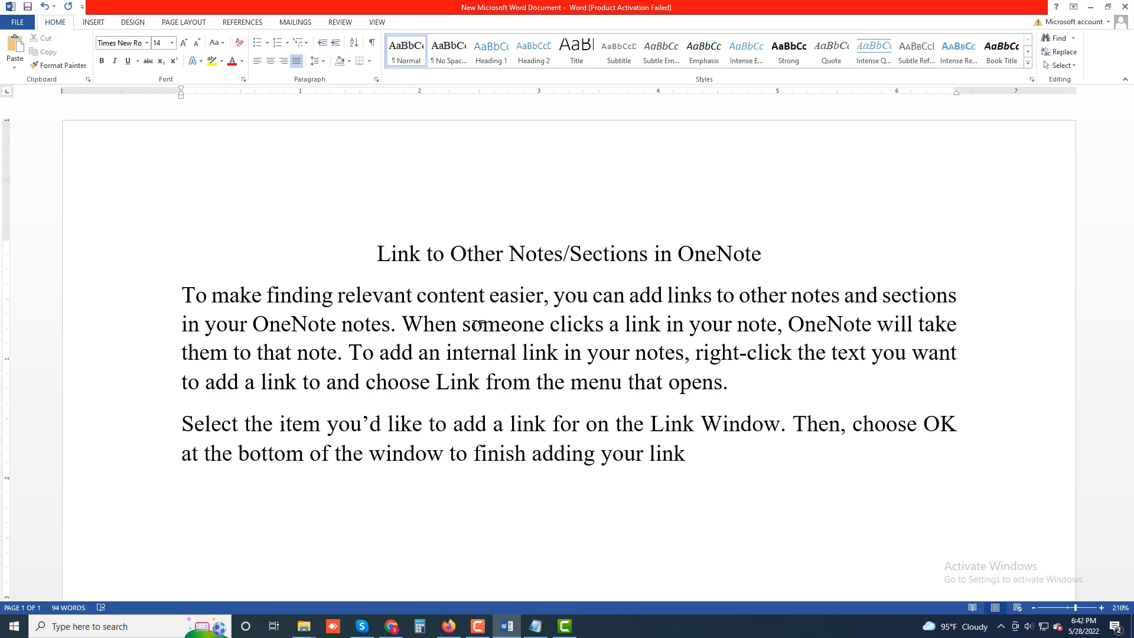
pyautogui.write('.')
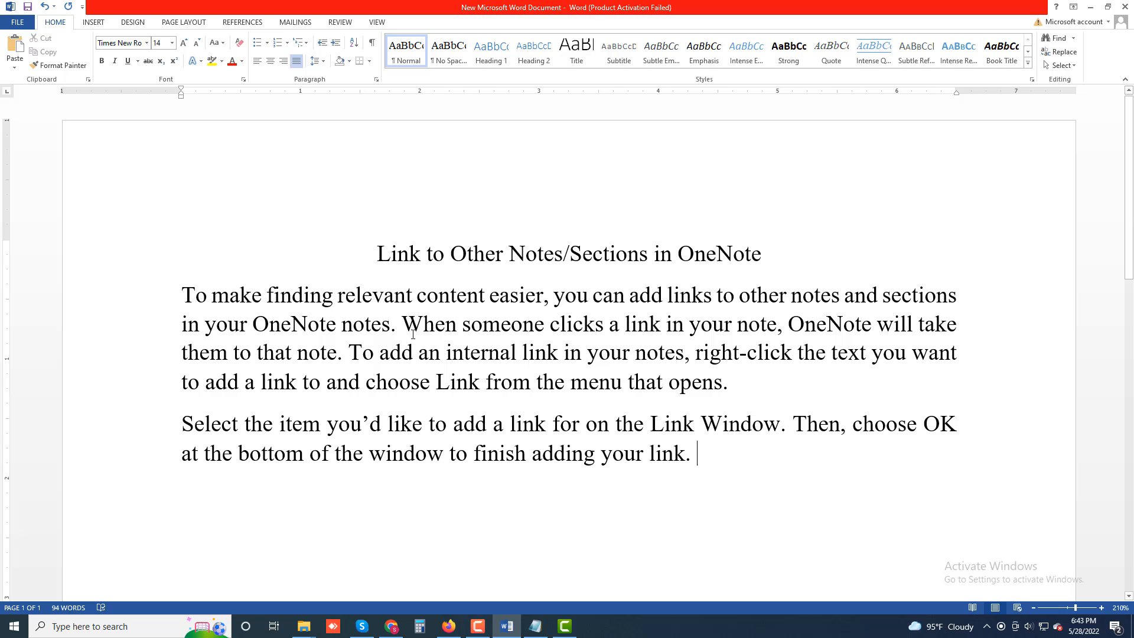